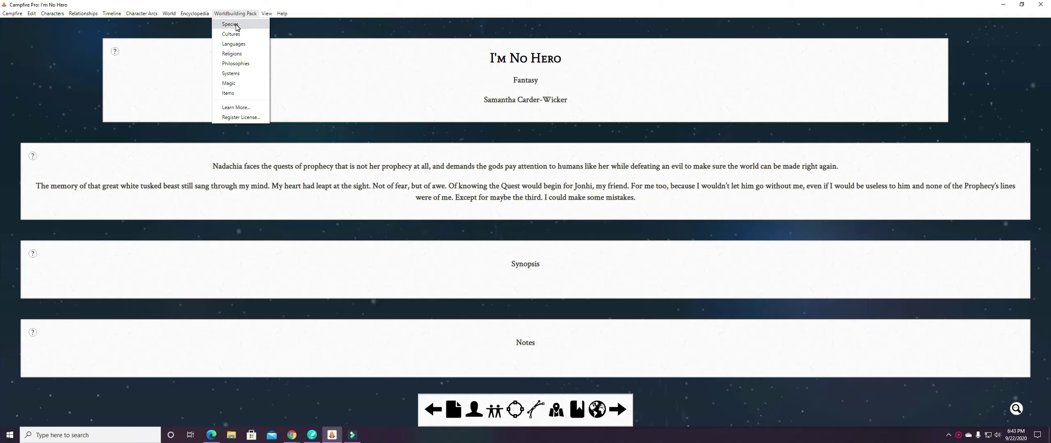
Step: Open the Stygra entry in the Species list and set its average weight to 150 lbs
{"action": "left_click", "coordinate": [237, 26]}
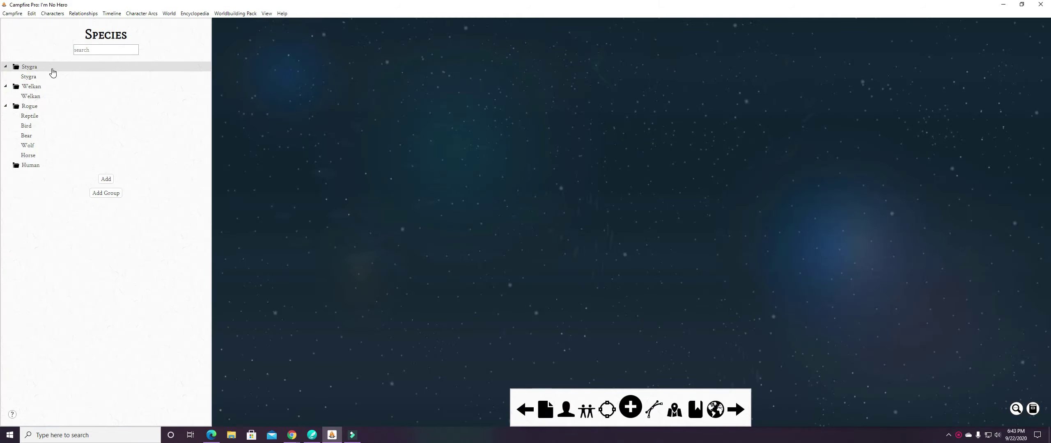
{"action": "left_click", "coordinate": [33, 79]}
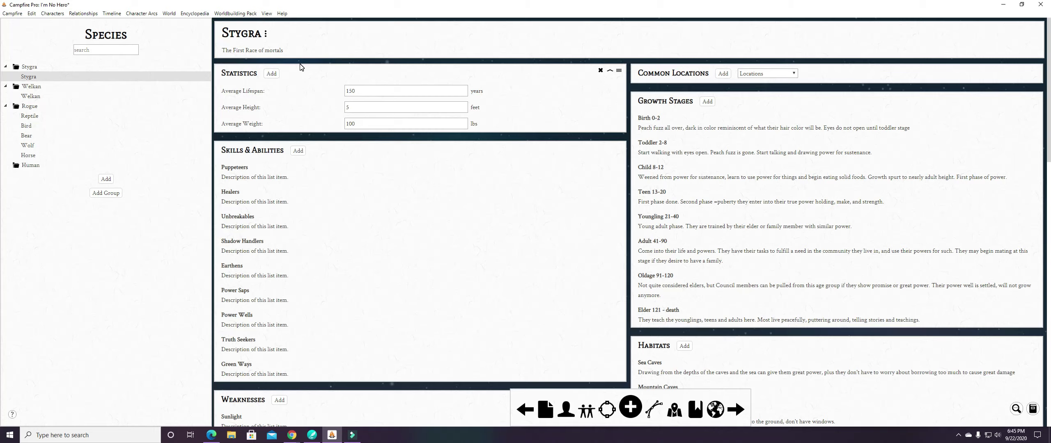
{"action": "left_click", "coordinate": [359, 122]}
{"action": "key", "text": "BackSpace"}
{"action": "type", "text": "50"}
Step: Describe the Puppeteers ability as "Take over a person's movements and actions. Can speak for a person if the person allows them."
{"action": "left_click", "coordinate": [283, 176]}
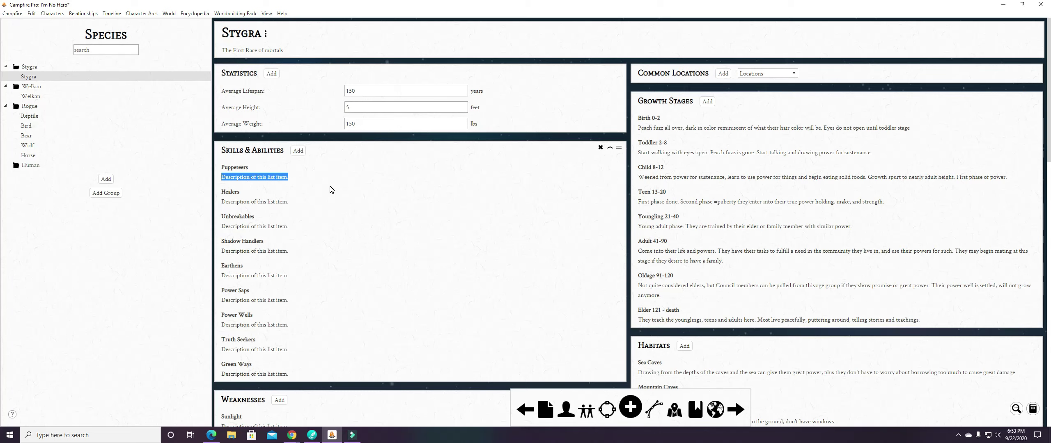
{"action": "type", "text": "Take over a per"}
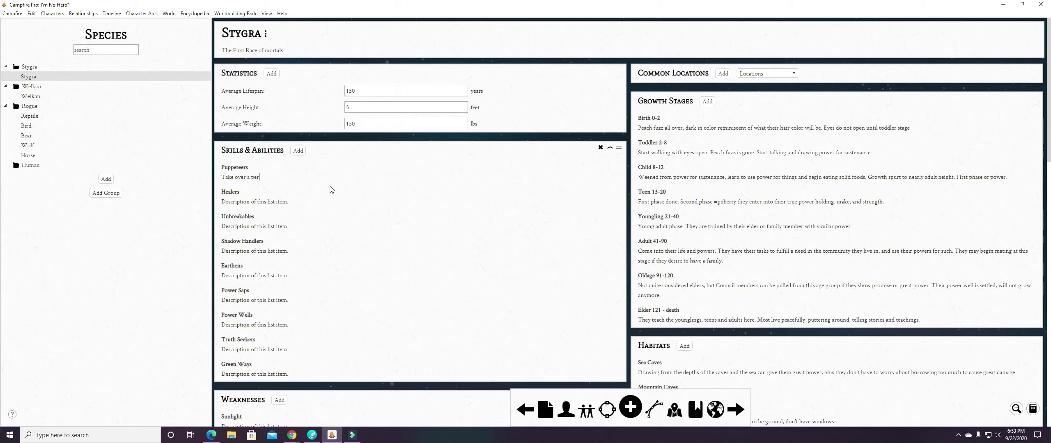
{"action": "type", "text": "son's movements and actions."}
{"action": "type", "text": "Can speak for a person if the person allows them."}
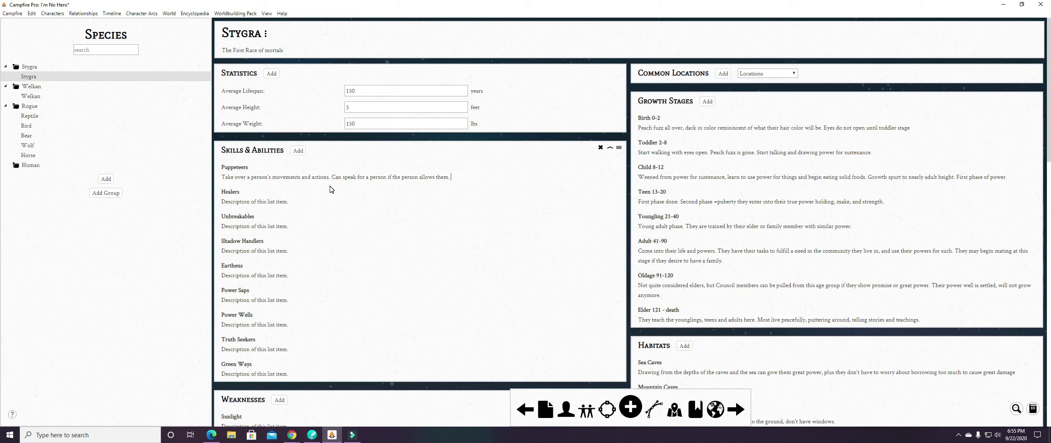
Step: Replace the Healers placeholder description with "Always want to heal, some even to self harm."
{"action": "left_click_drag", "start_coordinate": [290, 203], "coordinate": [221, 203]}
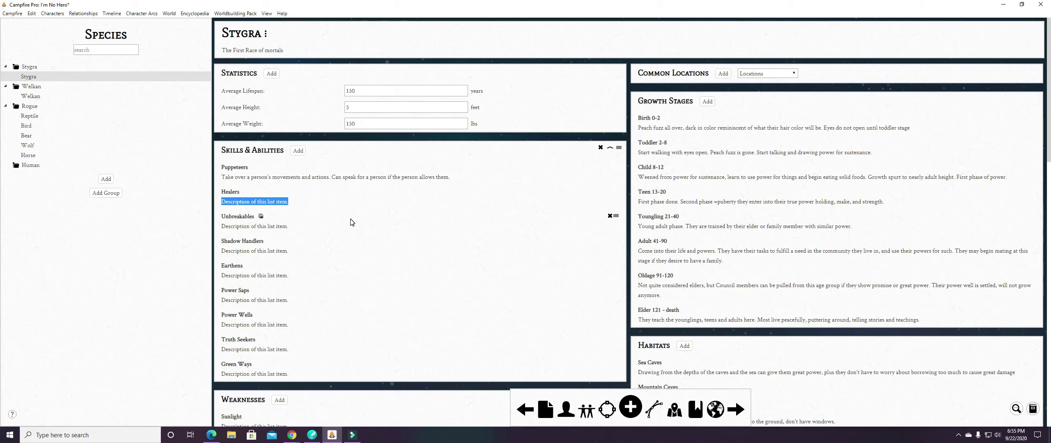
{"action": "type", "text": "A"}
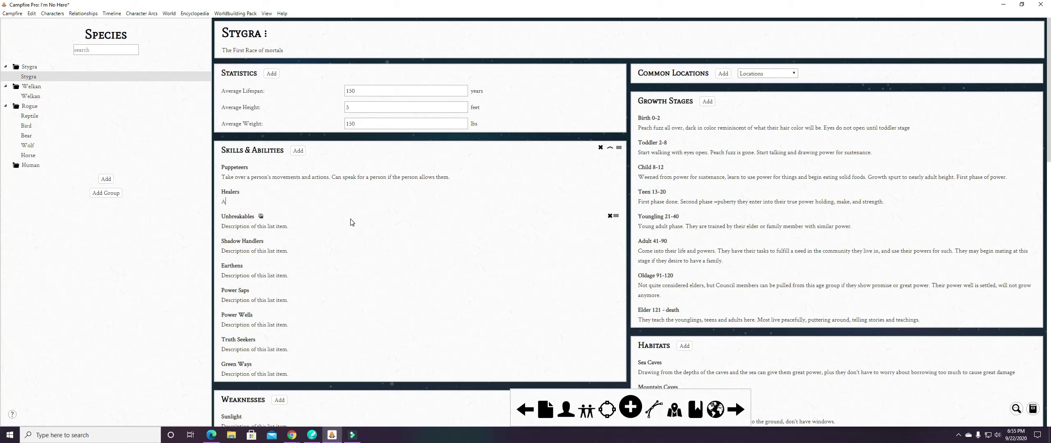
{"action": "type", "text": "lways want to hea"}
{"action": "type", "text": "l, some even to "}
{"action": "type", "text": "self harm."}
Step: Add "These always feel and see others and how they could improve that person's life." to the end of the Puppeteers description
{"action": "type", "text": " These always feel"}
{"action": "type", "text": " and see other"}
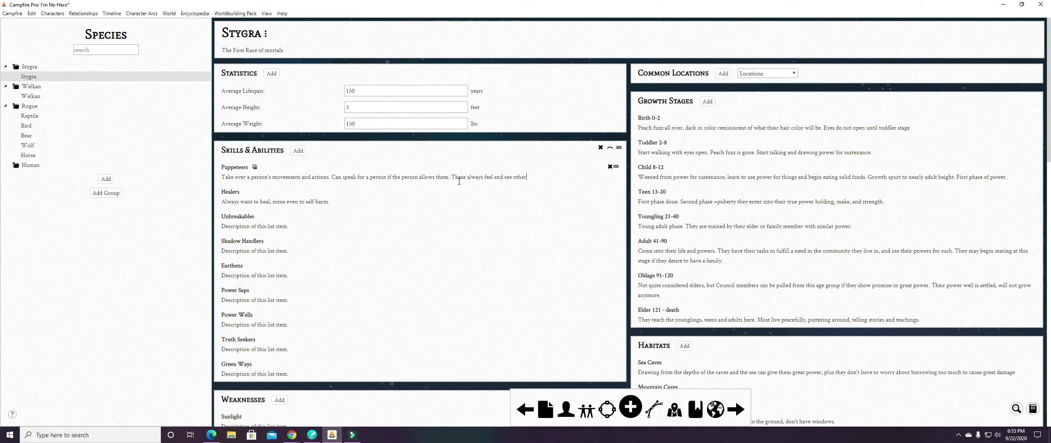
{"action": "type", "text": "s and how they could improve that person's life."}
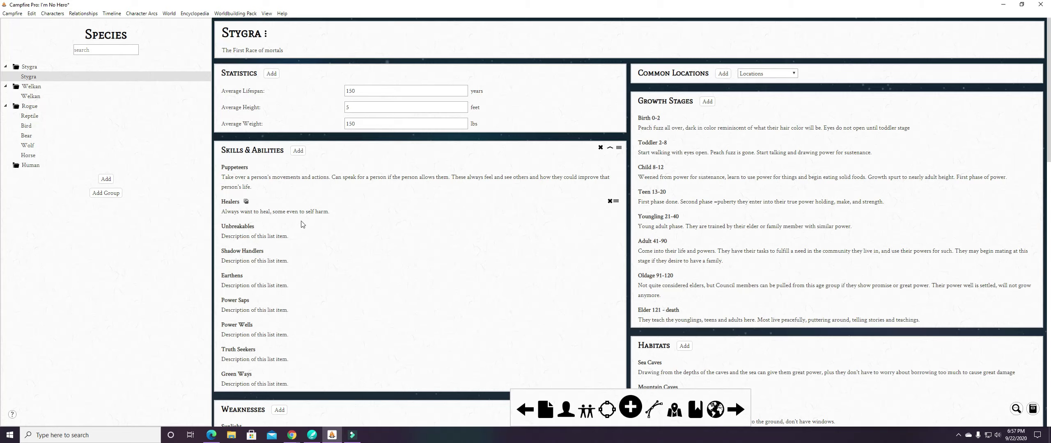
Step: Describe Unbreakables as "Create shadow metal." and Shadow Handlers as "Manipulate shadows. Can become phantoms or ghosts never finding their way back into reality."
{"action": "left_click", "coordinate": [309, 236]}
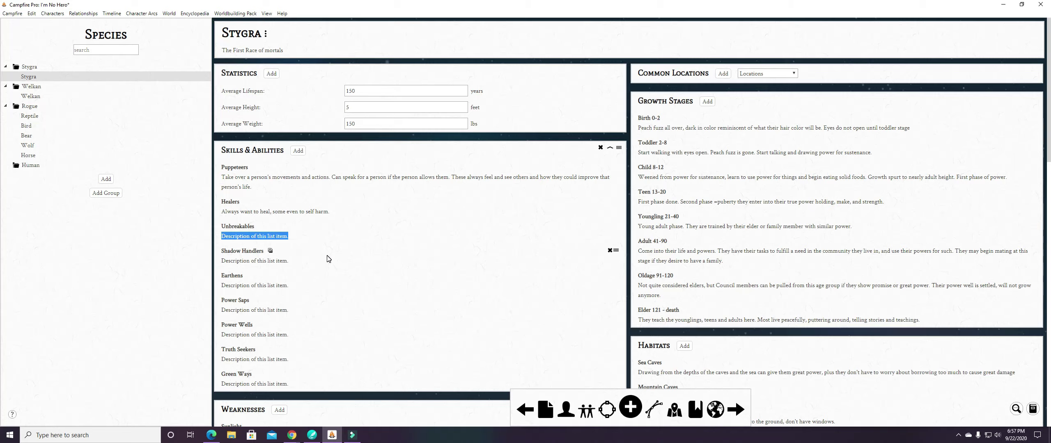
{"action": "type", "text": "Create shadow metal."}
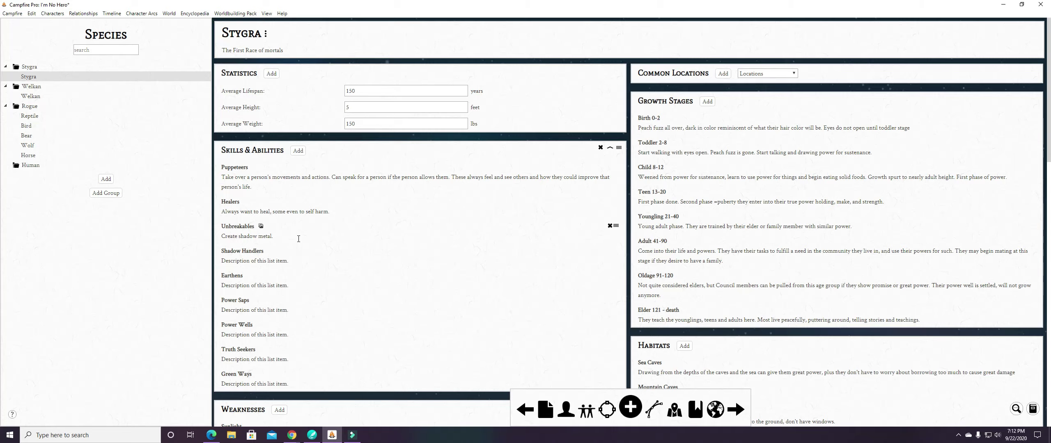
{"action": "left_click", "coordinate": [255, 261]}
{"action": "type", "text": "Manipulate shadows."}
{"action": "type", "text": "Can become phantoms or ghosts never finding their way back into reality."}
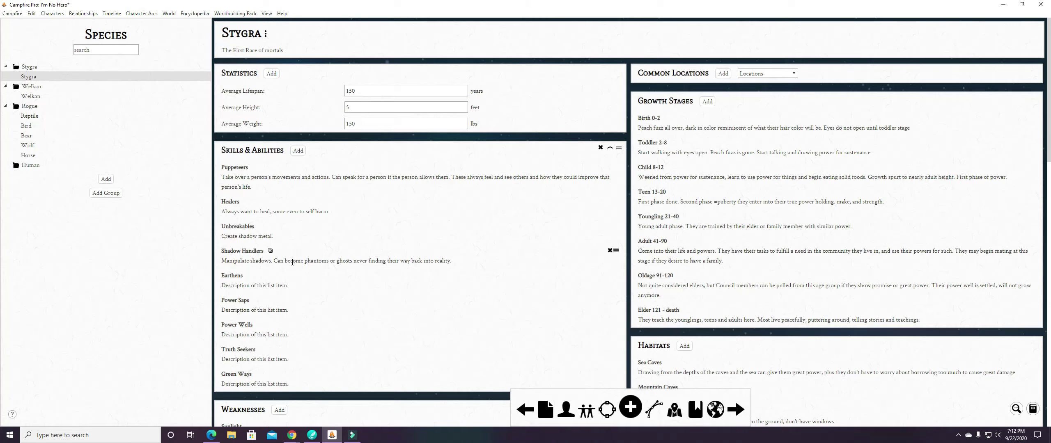
Step: Replace the placeholder description of the Earthens ability with "Manipulate soil/dirt."
{"action": "left_click_drag", "start_coordinate": [289, 286], "coordinate": [221, 286]}
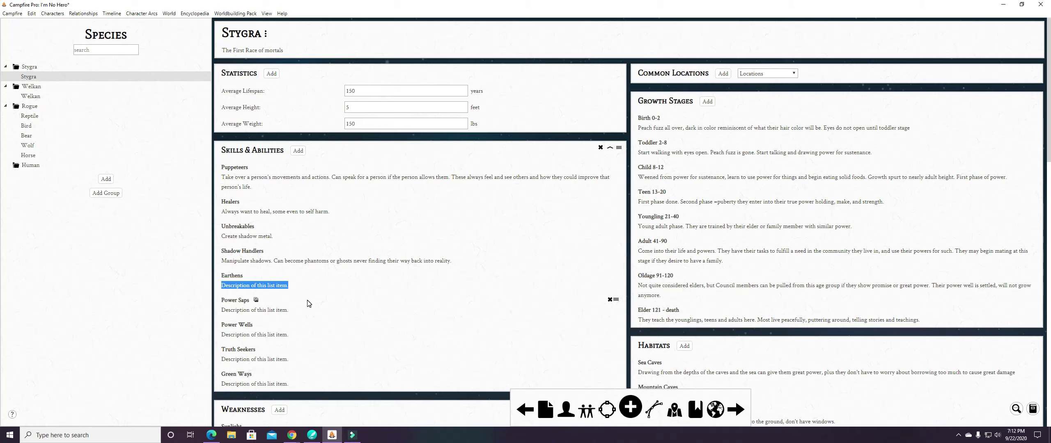
{"action": "type", "text": "Manipulate soil"}
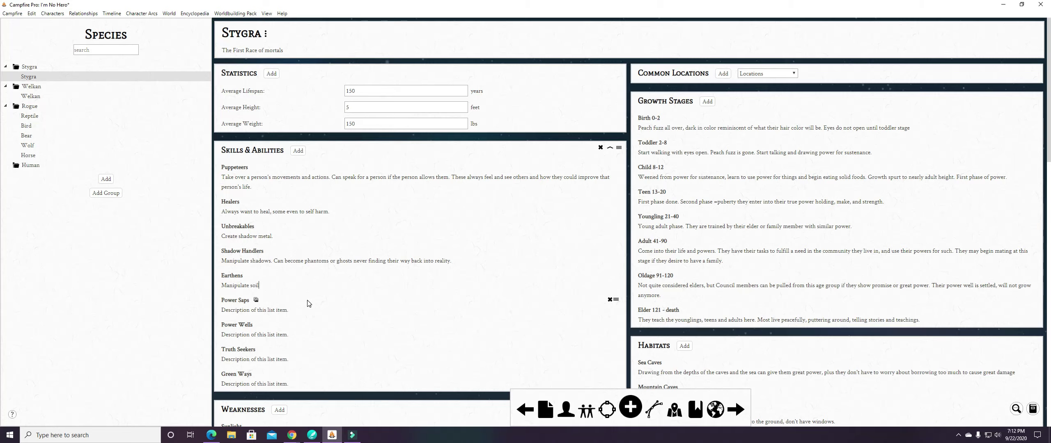
{"action": "type", "text": "/dirt."}
Step: Describe Power Saps as "Takes power from others. Sunlight or odd power can damage them by eating them from the inside out."
{"action": "left_click_drag", "start_coordinate": [287, 311], "coordinate": [222, 311]}
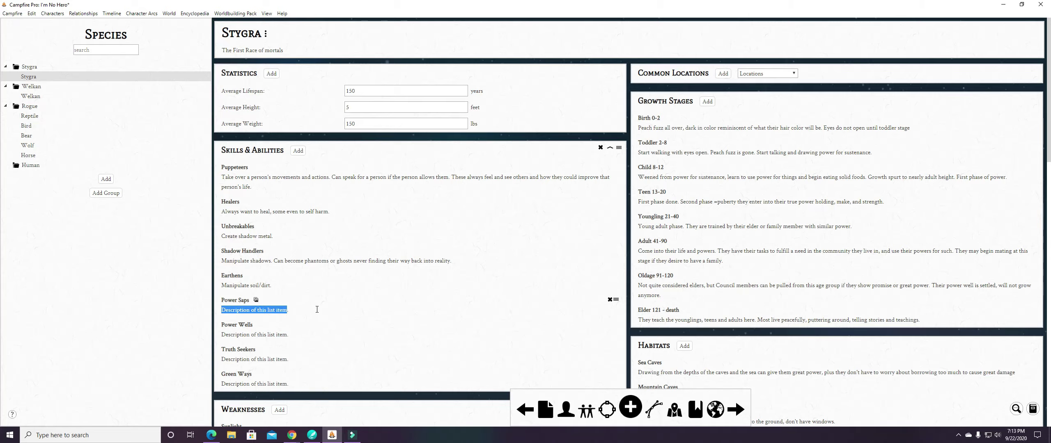
{"action": "type", "text": "ta."}
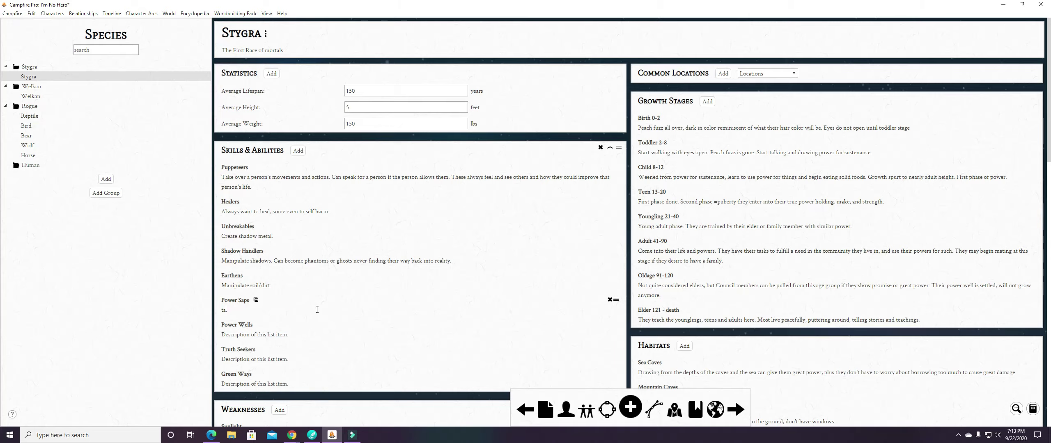
{"action": "key", "text": "BackSpace"}
{"action": "type", "text": "Takes power from others."}
{"action": "type", "text": "Sunlight or odd power can damage them by eating them from the inside out."}
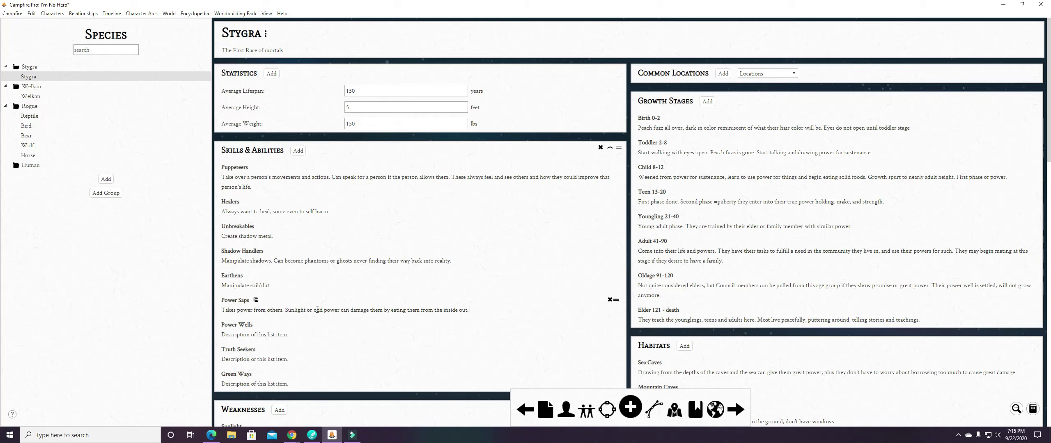
Step: Replace the Power Wells placeholder description with "Hold. Can't eat or drink if full."
{"action": "left_click", "coordinate": [287, 335]}
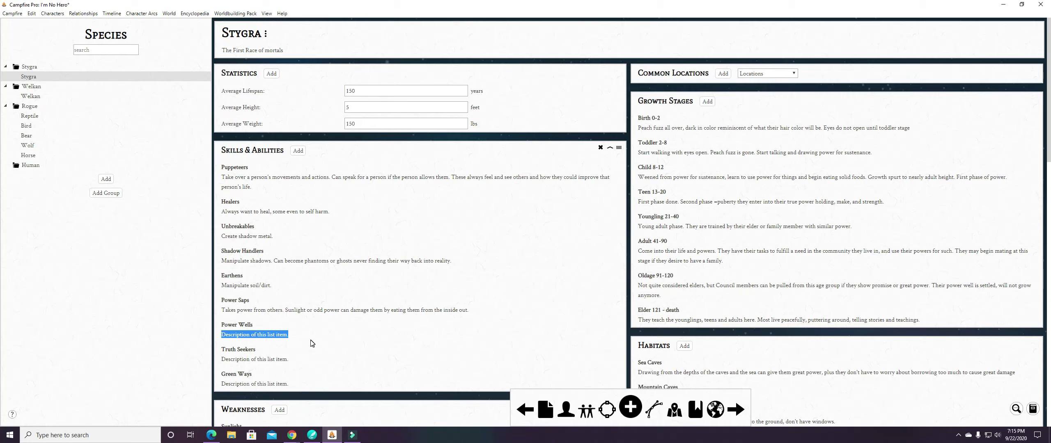
{"action": "type", "text": "Hold"}
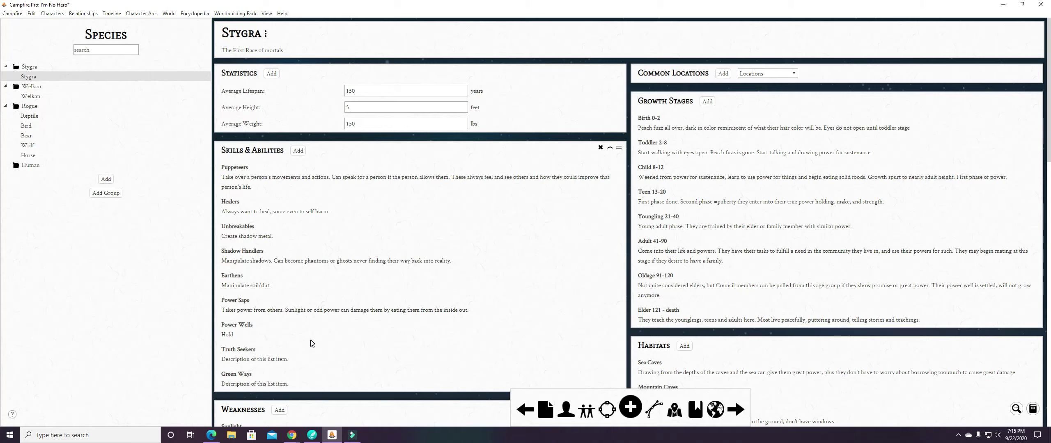
{"action": "type", "text": "."}
{"action": "type", "text": "Can't eat or drink if full."}
Step: Describe Truth Seekers as "Mind readers." and Green Ways as "Herbalists and help plants grow and flourish. Singing."
{"action": "left_click_drag", "start_coordinate": [290, 360], "coordinate": [224, 359]}
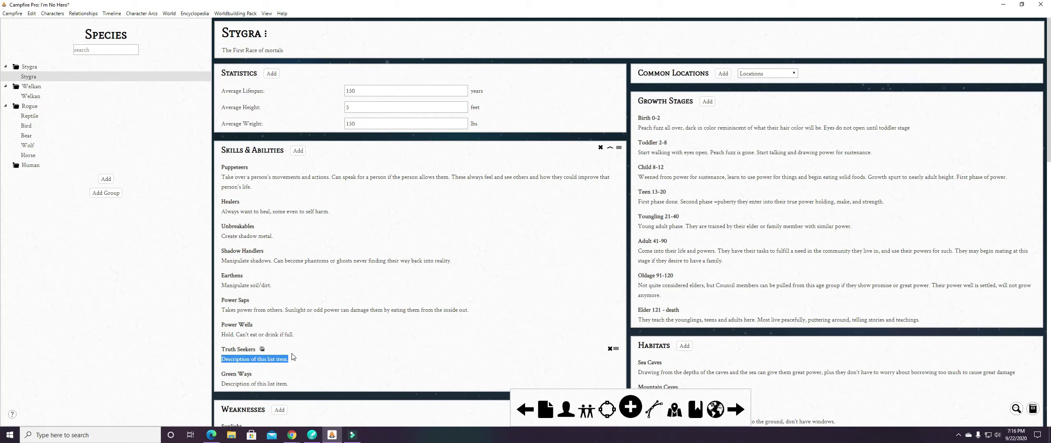
{"action": "type", "text": "Mind readers."}
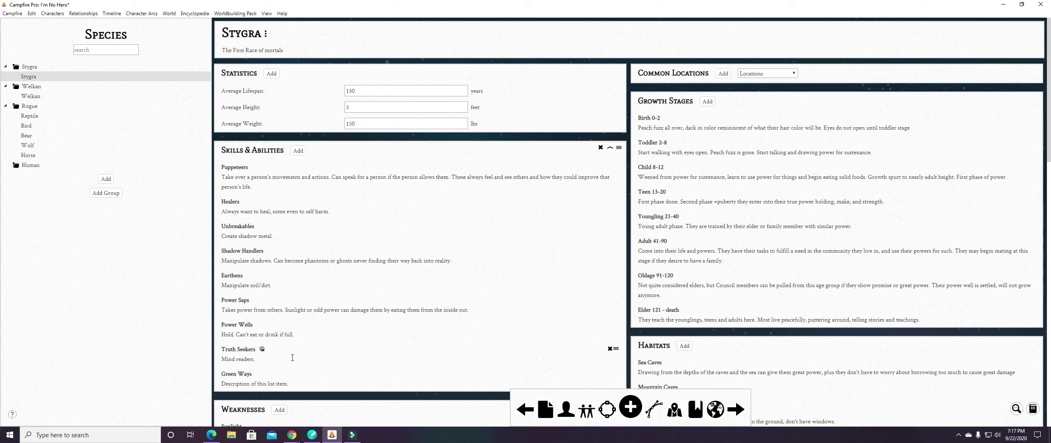
{"action": "scroll", "coordinate": [292, 358], "scroll_direction": "down", "scroll_amount": 2}
{"action": "triple_click", "coordinate": [255, 302]}
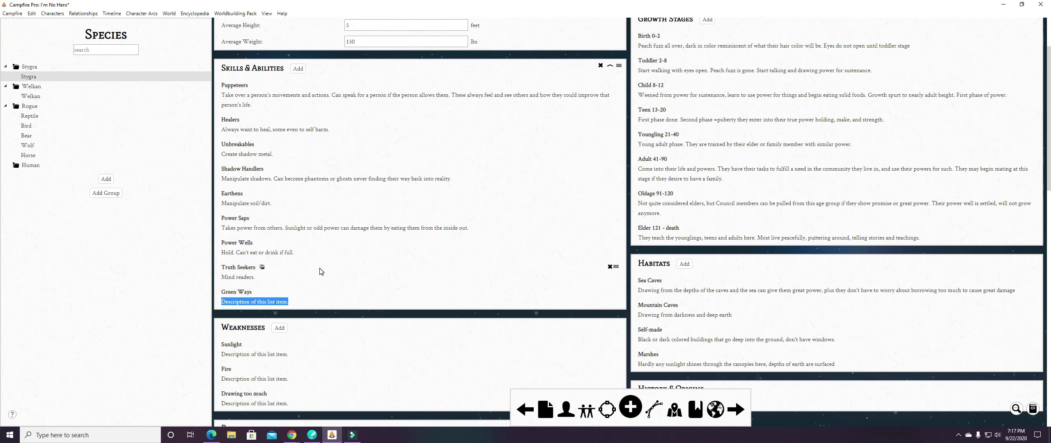
{"action": "type", "text": "Herb"}
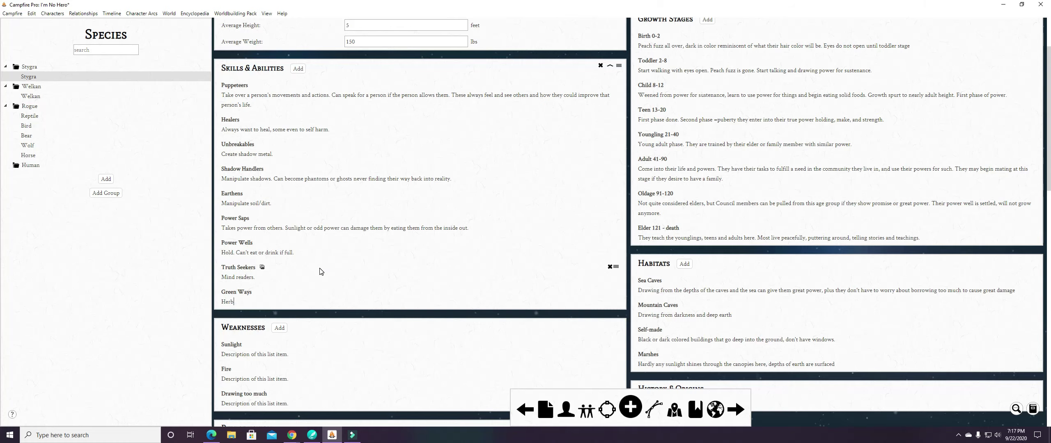
{"action": "type", "text": "alists and help plants grow and flourish. Singing."}
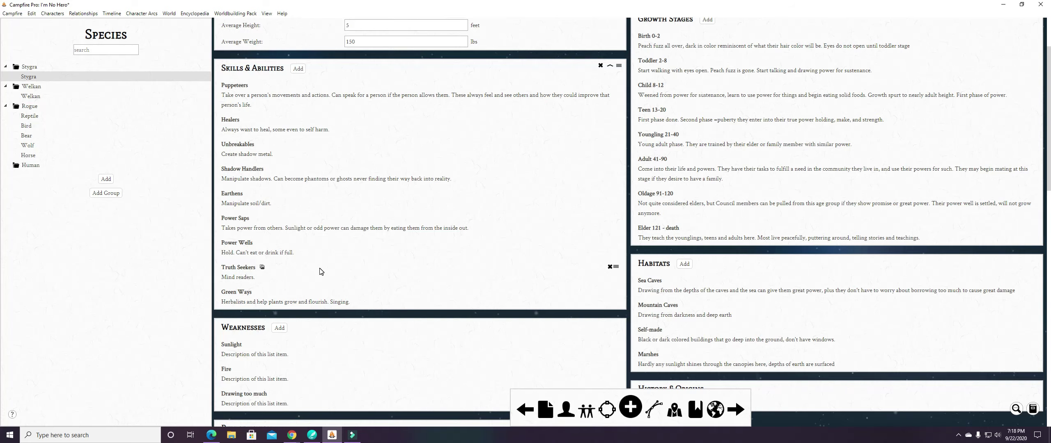
Step: Review the Stygra entry's weaknesses, reproduction, growth stages, habitats and history sections
{"action": "scroll", "coordinate": [320, 272], "scroll_direction": "down", "scroll_amount": 3}
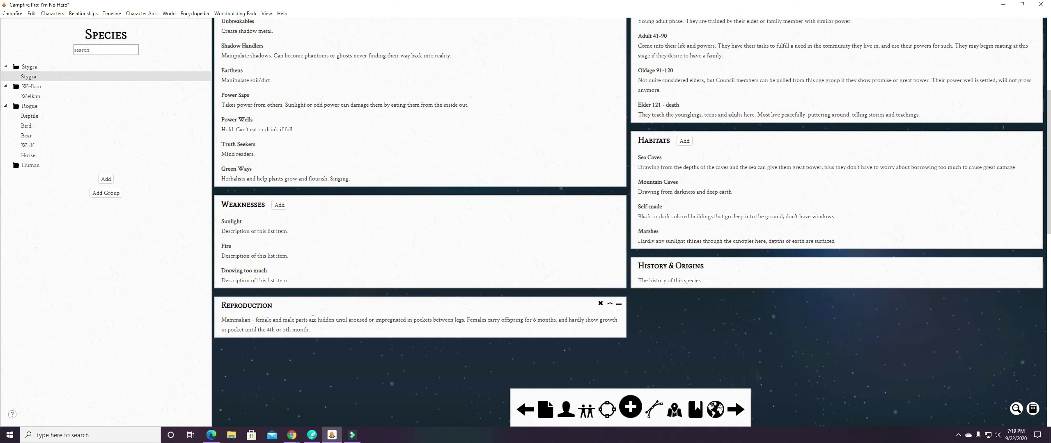
{"action": "scroll", "coordinate": [660, 119], "scroll_direction": "up", "scroll_amount": 5}
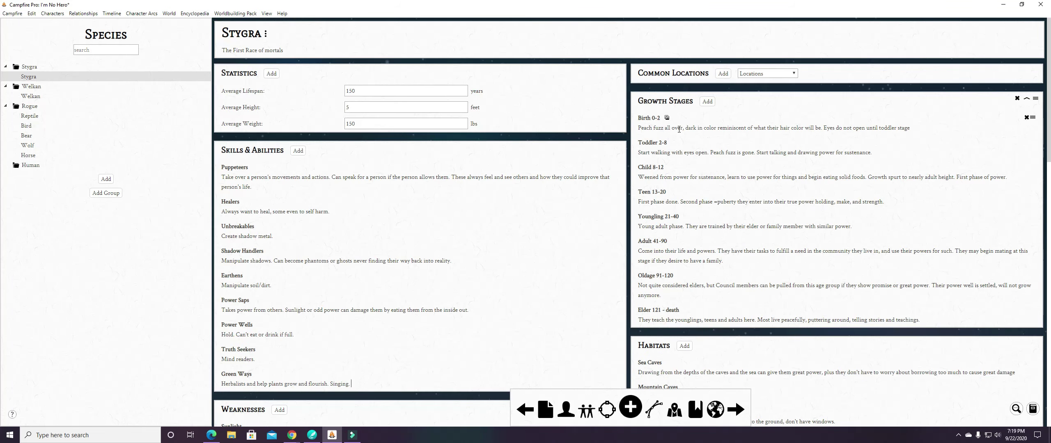
{"action": "scroll", "coordinate": [732, 204], "scroll_direction": "down", "scroll_amount": 4}
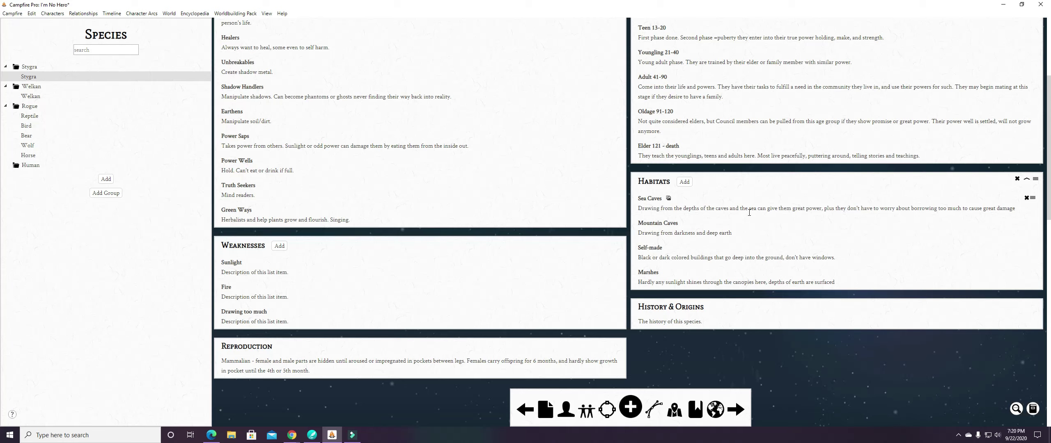
{"action": "scroll", "coordinate": [749, 212], "scroll_direction": "up", "scroll_amount": 4}
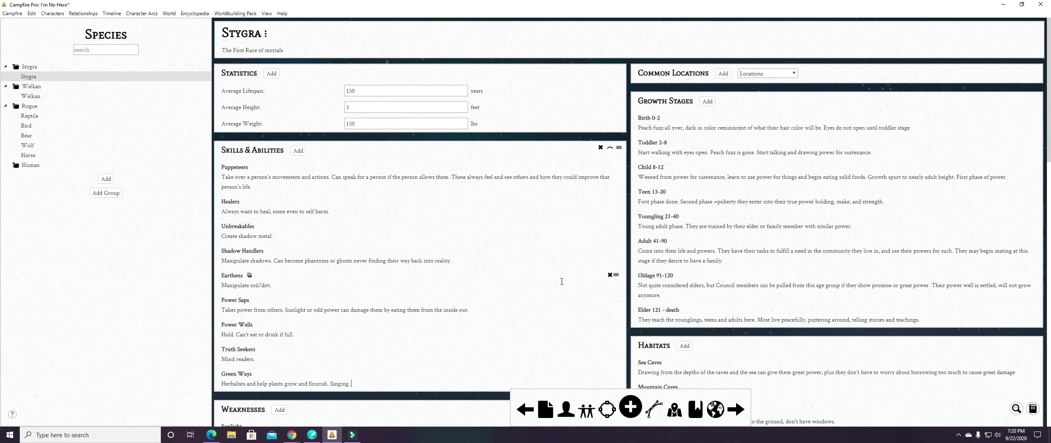
{"action": "scroll", "coordinate": [593, 279], "scroll_direction": "down", "scroll_amount": 9}
{"action": "scroll", "coordinate": [595, 282], "scroll_direction": "up", "scroll_amount": 8}
{"action": "scroll", "coordinate": [595, 282], "scroll_direction": "up", "scroll_amount": 1}
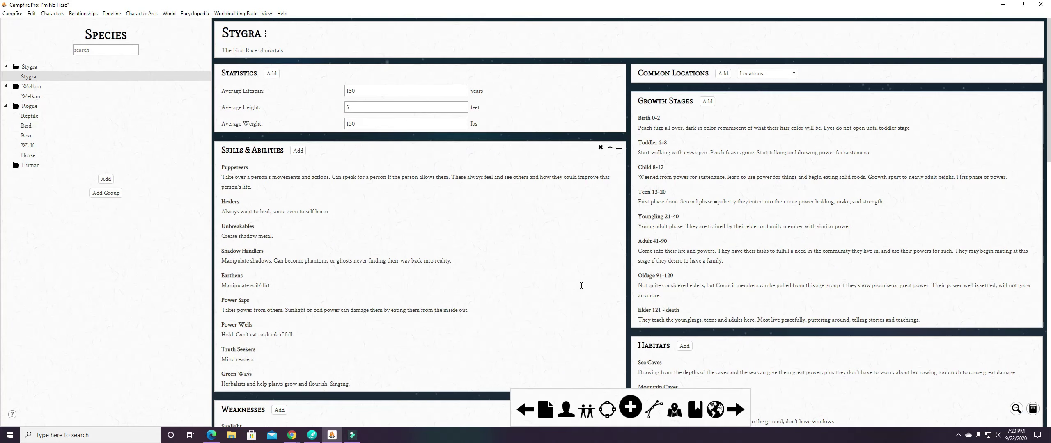